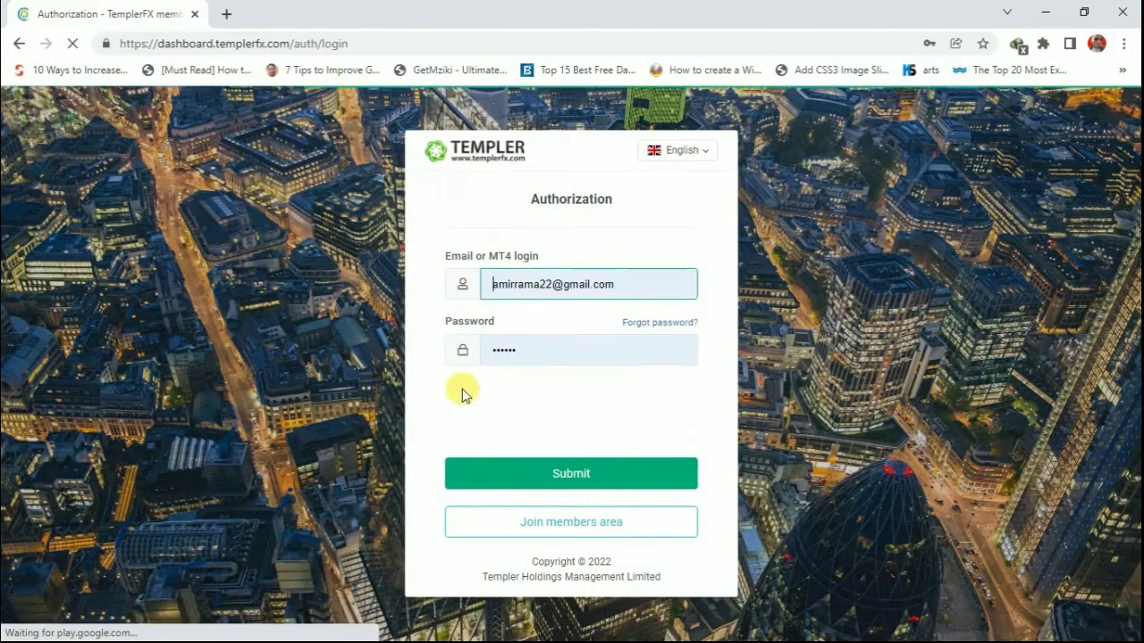
- Pass the robot check and submit the prefilled TemplerFX login
{"action": "left_click", "coordinate": [459, 410]}
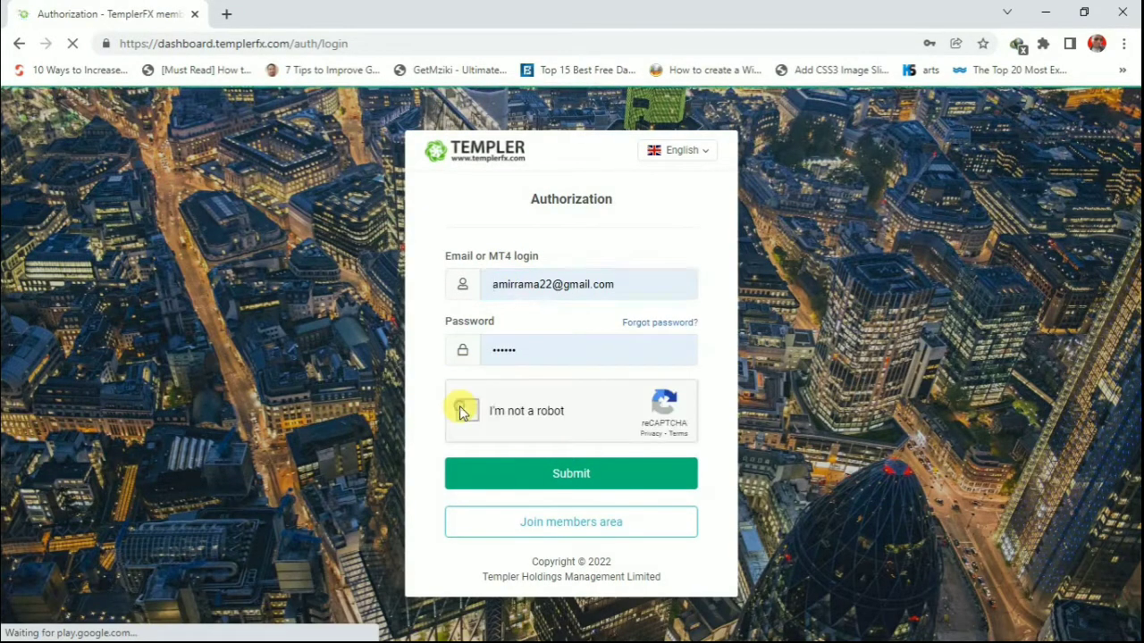
{"action": "left_click", "coordinate": [511, 471]}
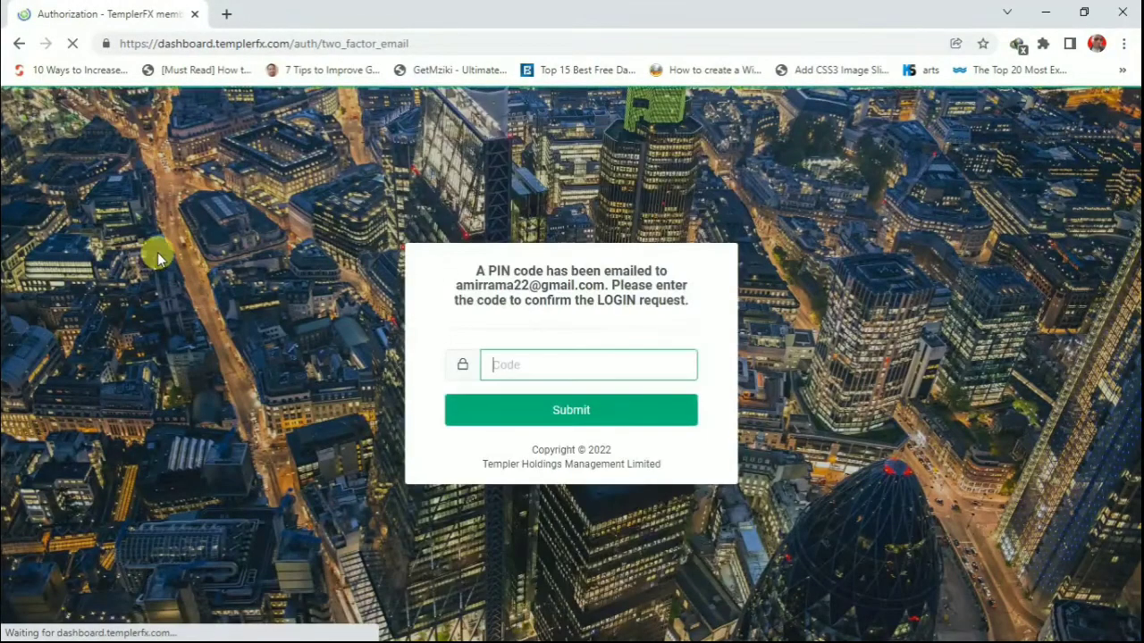
- Open the Gmail inbox in a new browser tab and copy the login PIN from the TemplerFX Authorization PIN email
{"action": "left_click", "coordinate": [226, 14]}
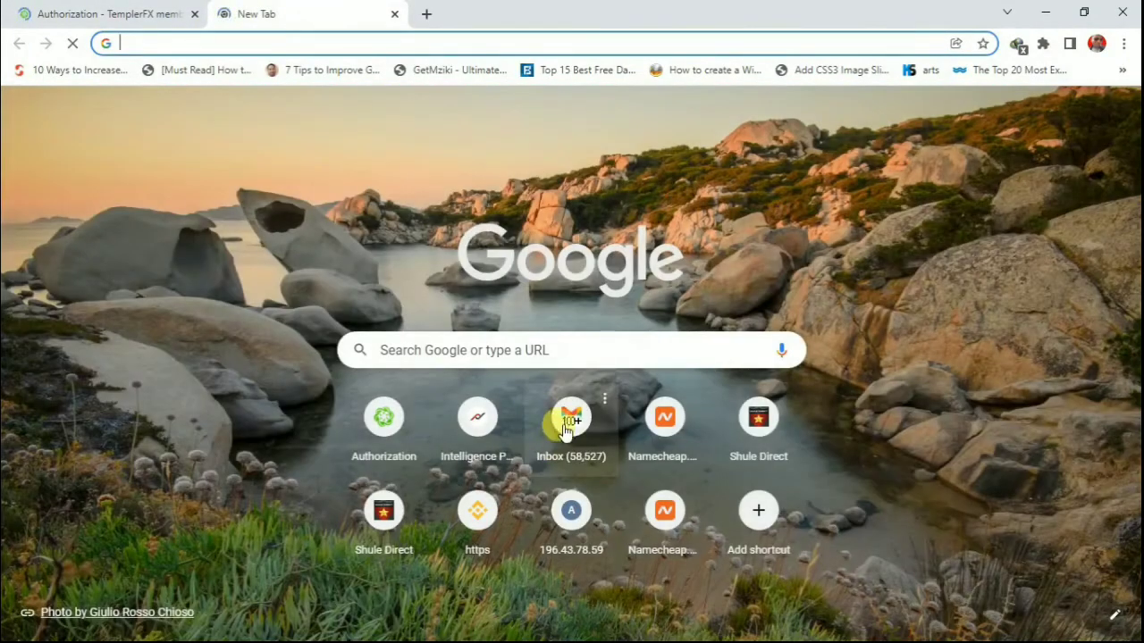
{"action": "left_click", "coordinate": [563, 430]}
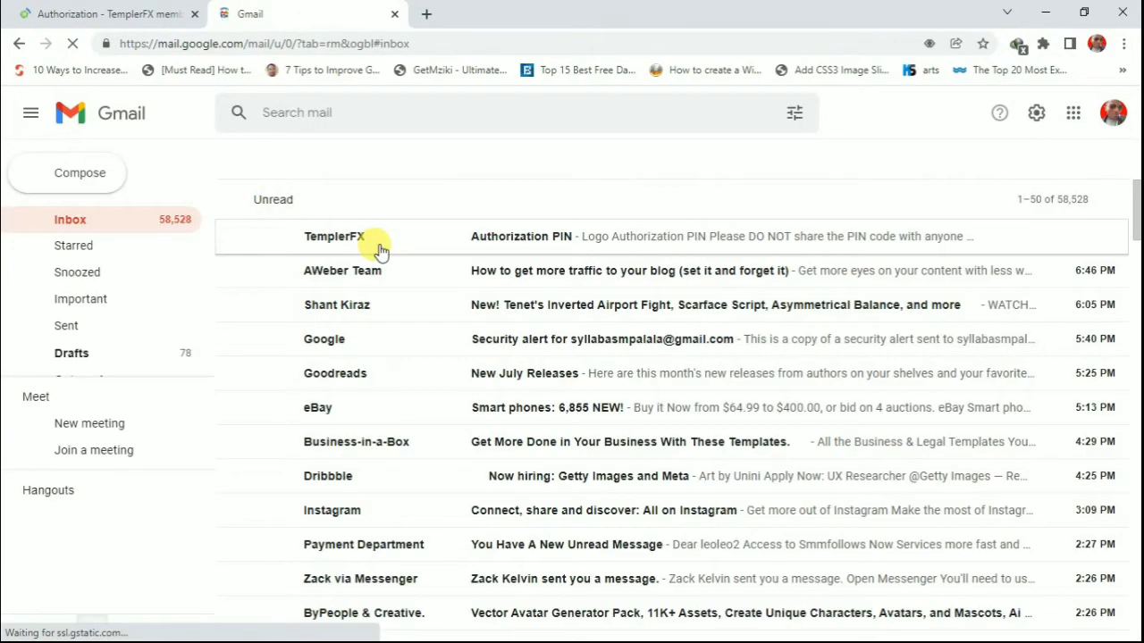
{"action": "left_click", "coordinate": [511, 243]}
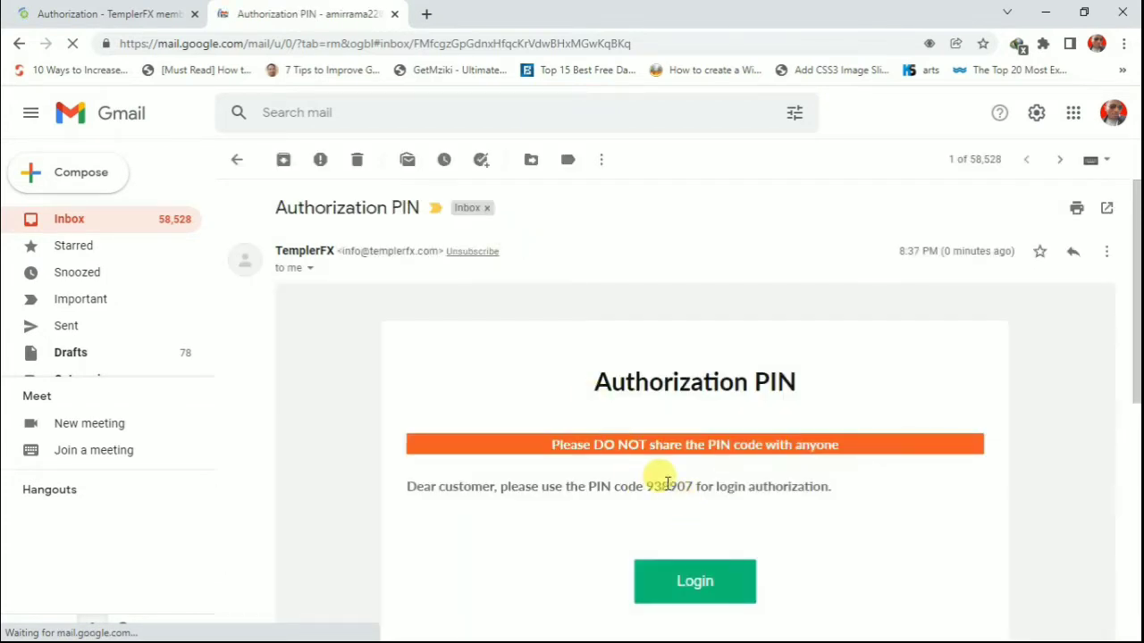
{"action": "double_click", "coordinate": [667, 483]}
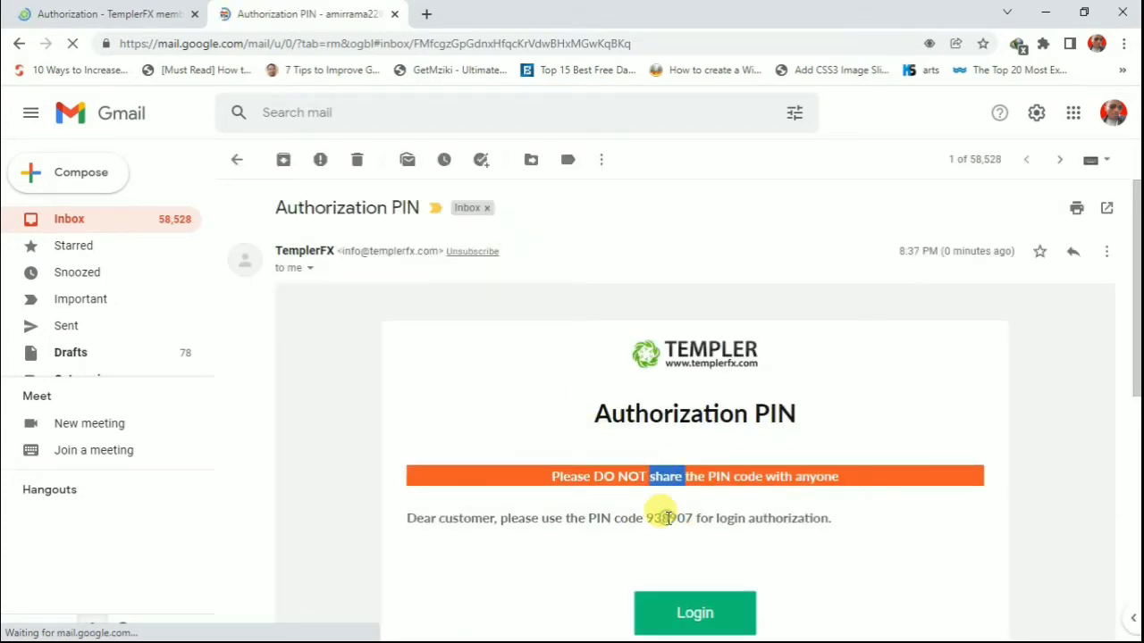
{"action": "double_click", "coordinate": [667, 518]}
{"action": "right_click", "coordinate": [669, 518]}
{"action": "left_click", "coordinate": [712, 531]}
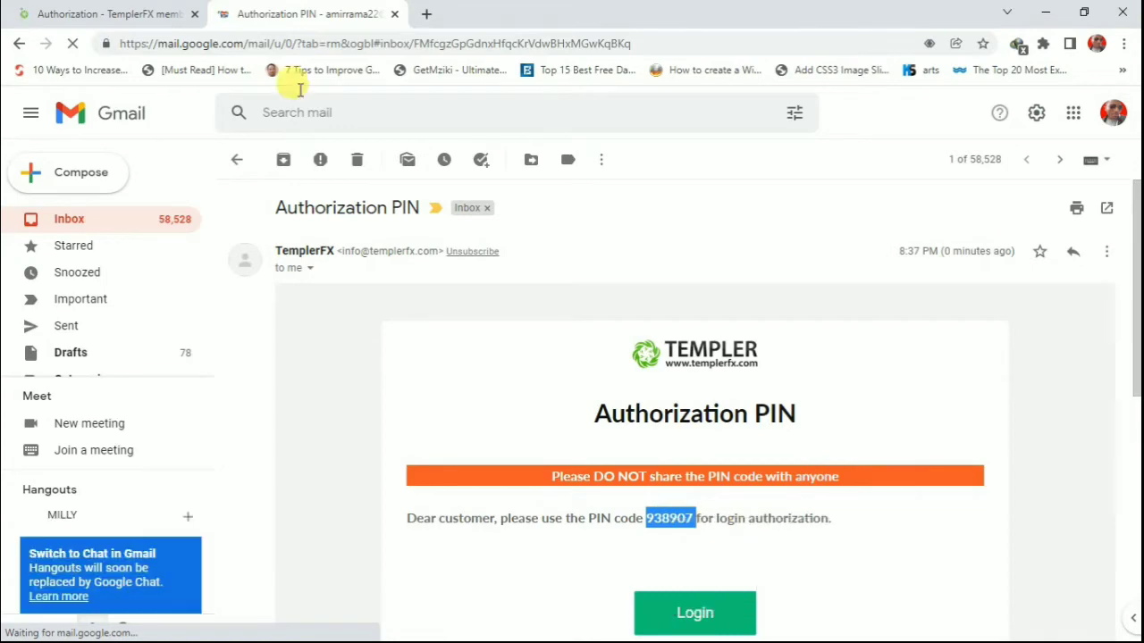
- Return to the TemplerFX authorization page, paste the emailed PIN code into the code field and submit it
{"action": "left_click", "coordinate": [138, 14]}
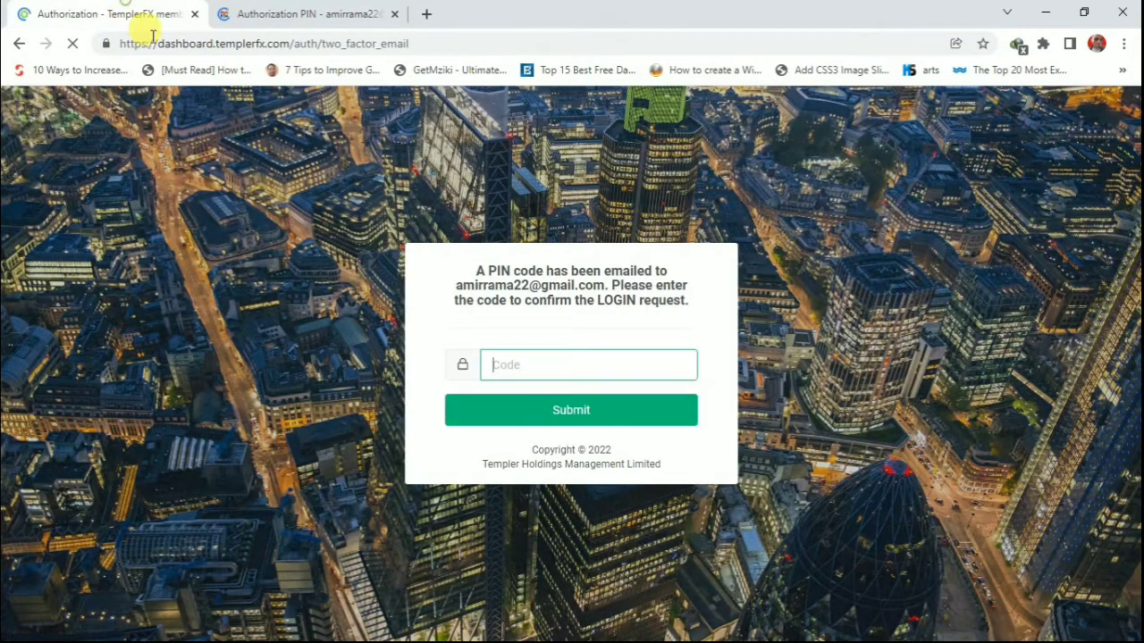
{"action": "right_click", "coordinate": [527, 374]}
{"action": "left_click", "coordinate": [573, 498]}
{"action": "left_click", "coordinate": [511, 407]}
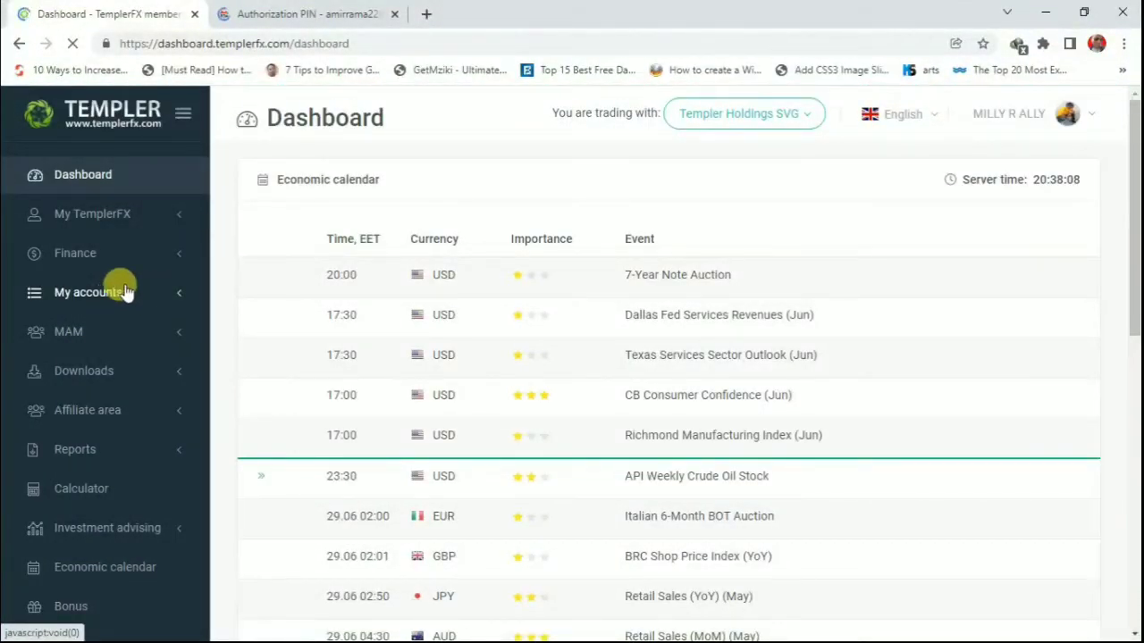
- Fill in a 10 USD deposit to the first Live UniversalFX account using Mobile Money Tanzania (Agent)
{"action": "left_click", "coordinate": [73, 254]}
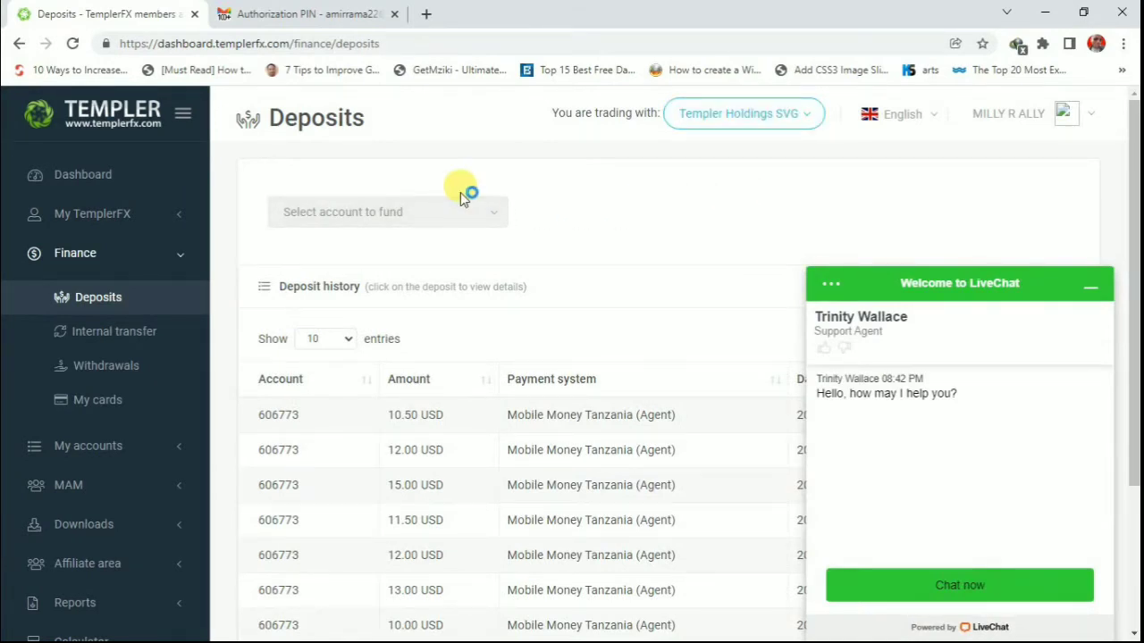
{"action": "left_click", "coordinate": [375, 214]}
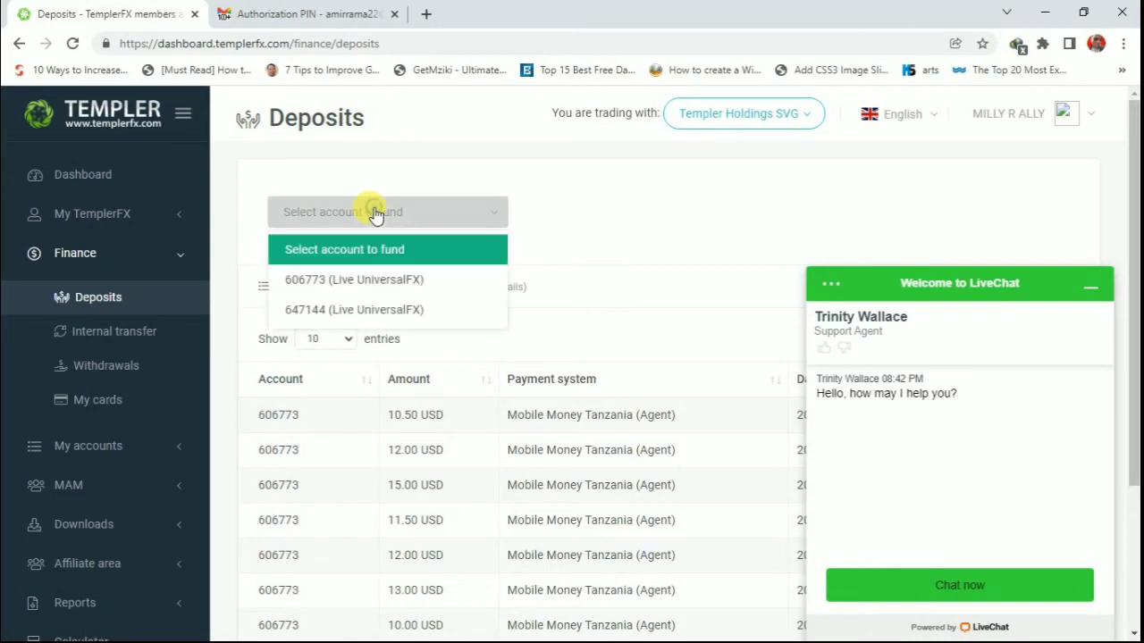
{"action": "left_click", "coordinate": [357, 281]}
{"action": "left_click", "coordinate": [420, 259]}
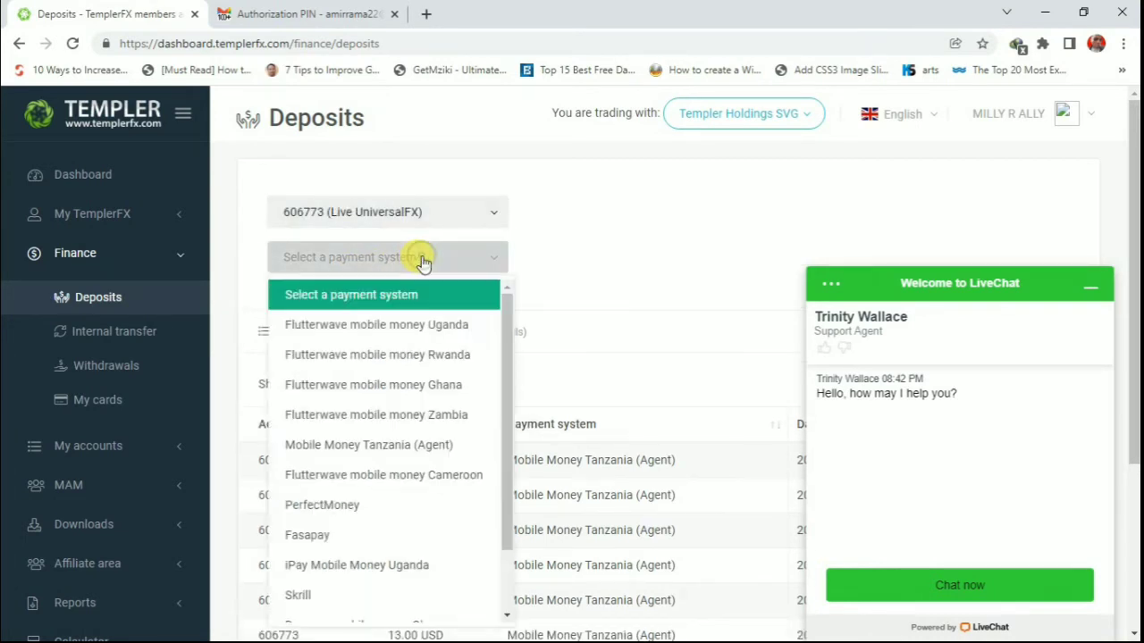
{"action": "left_click", "coordinate": [378, 445]}
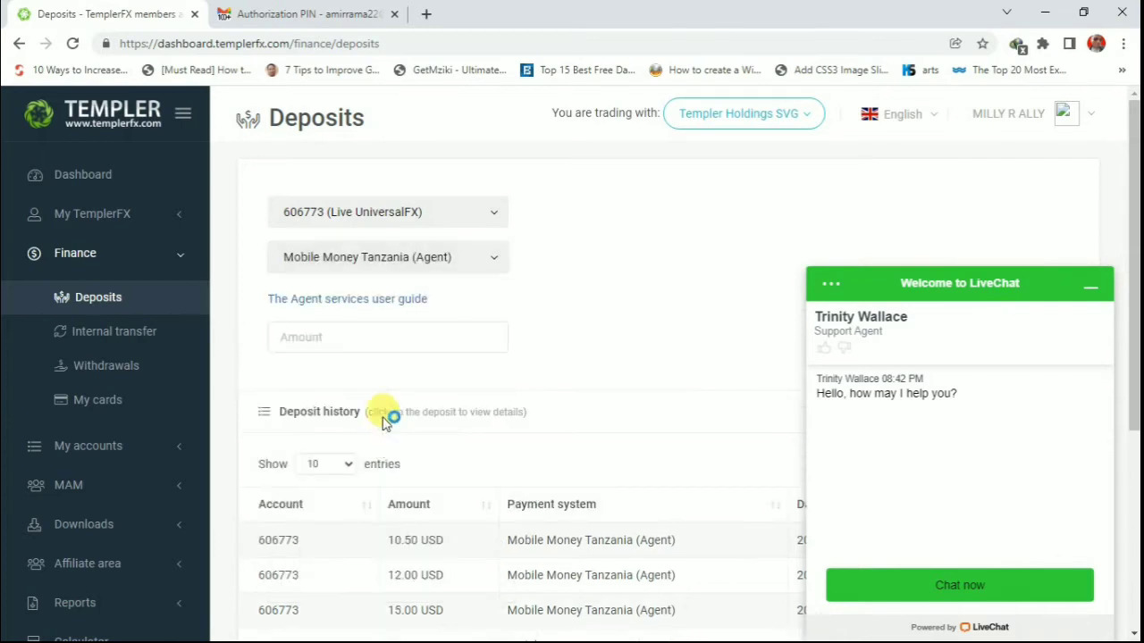
{"action": "left_click", "coordinate": [369, 334]}
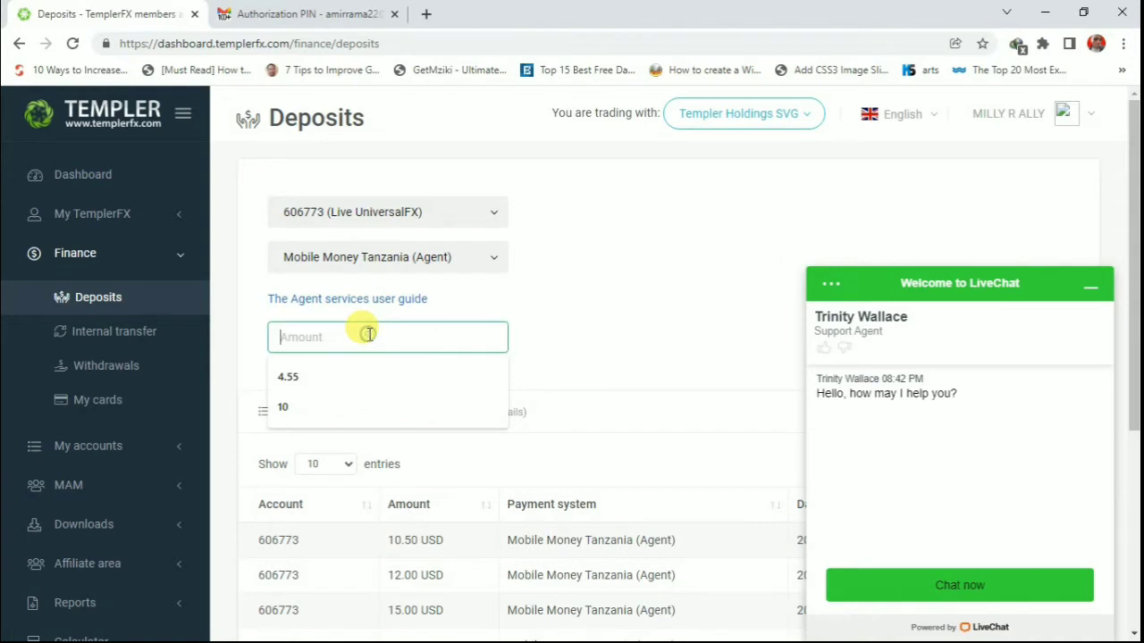
{"action": "left_click", "coordinate": [295, 411]}
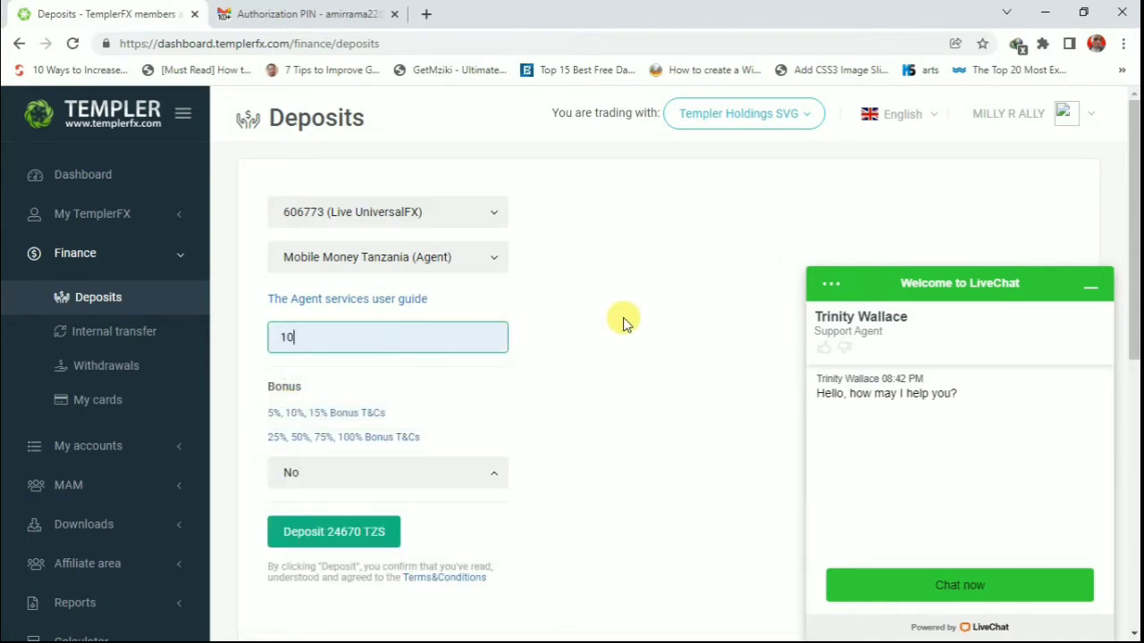
- Submit the deposit request with no bonus and confirm that the verified phone number is available for agent calling
{"action": "scroll", "coordinate": [523, 413], "scroll_direction": "down", "scroll_amount": 1}
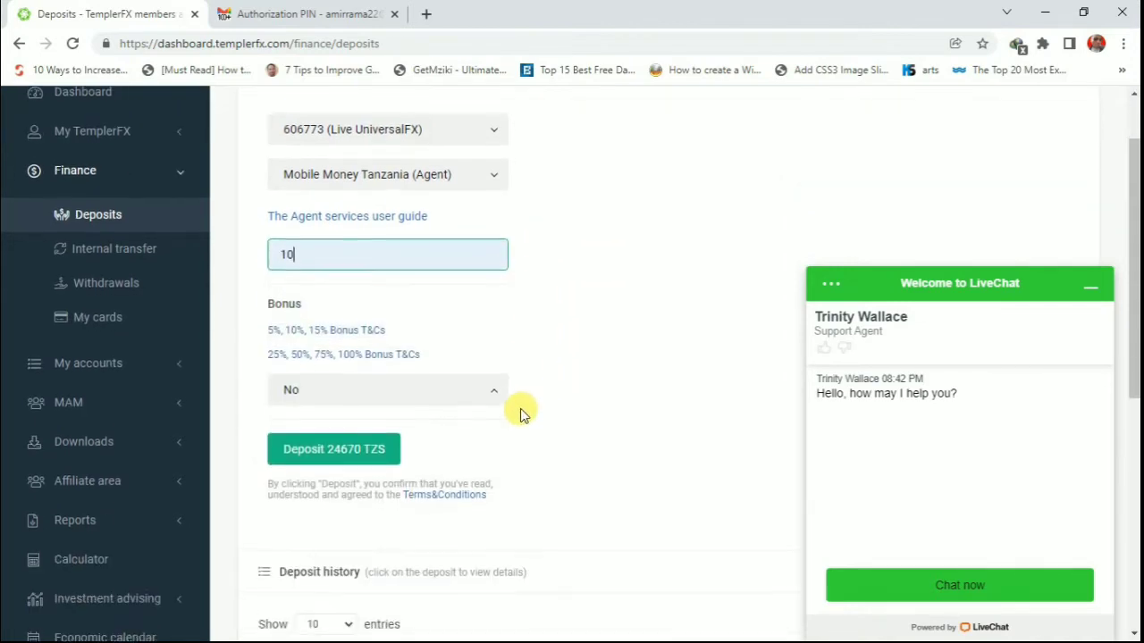
{"action": "left_click", "coordinate": [329, 451]}
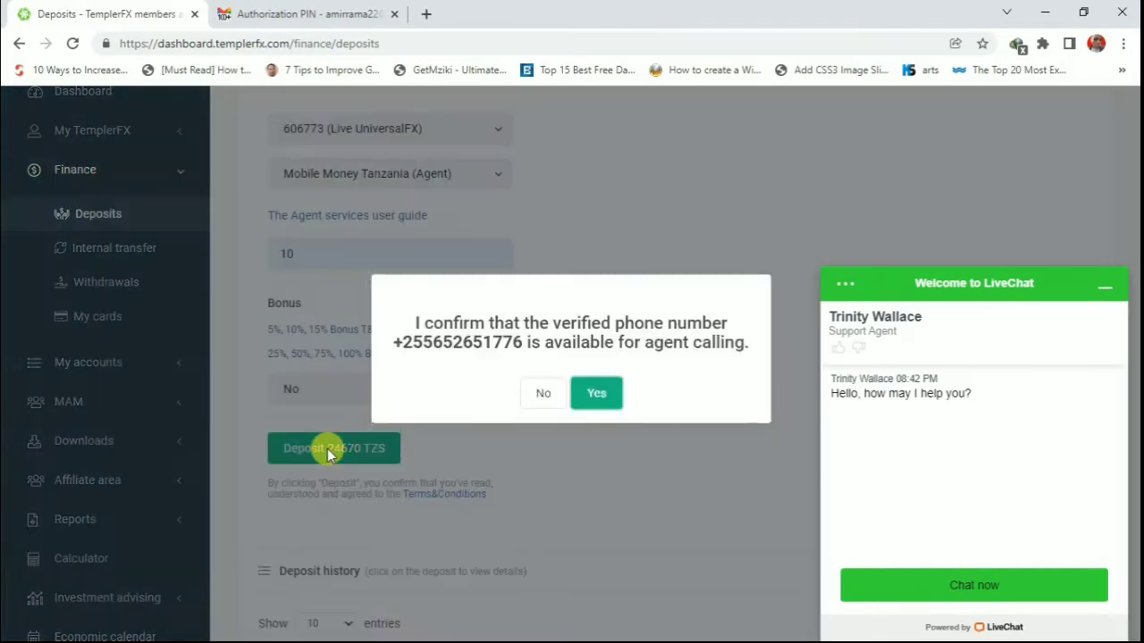
{"action": "left_click", "coordinate": [598, 402]}
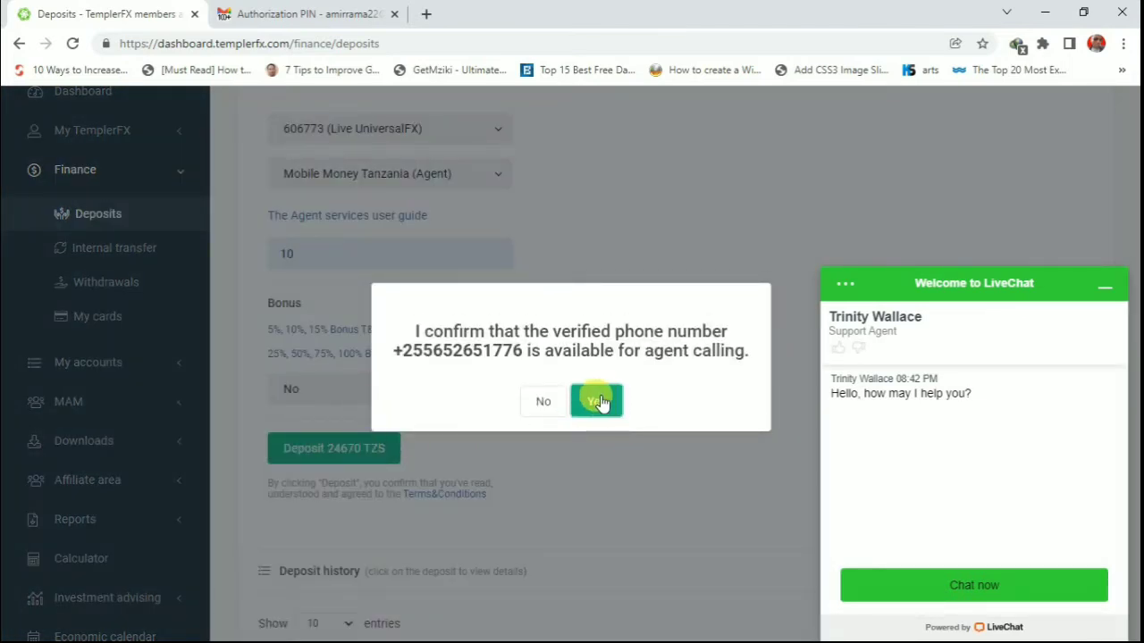
{"action": "left_click", "coordinate": [598, 400]}
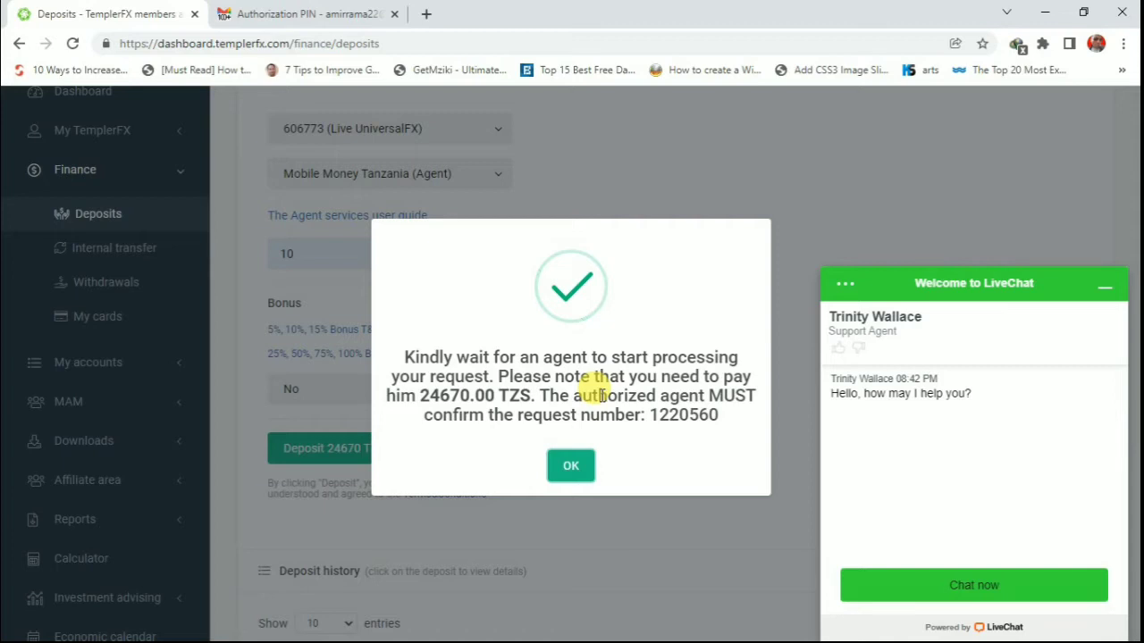
{"action": "left_click", "coordinate": [563, 466]}
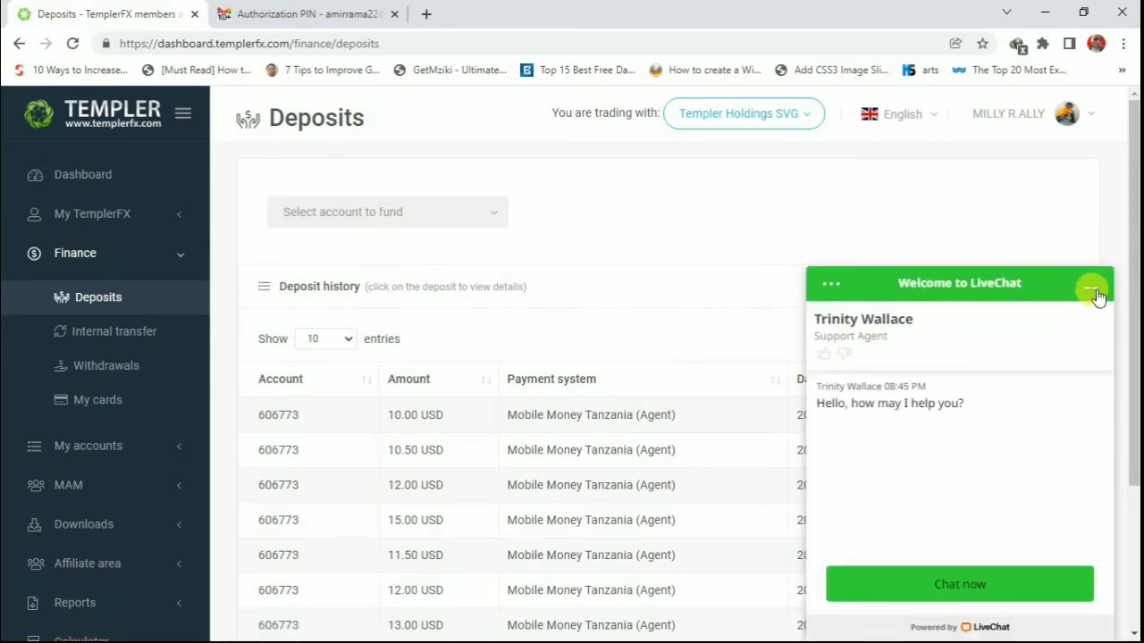
- Open the details of the newest 10.00 USD deposit in the deposit history and reload them for the agent's information
{"action": "left_click", "coordinate": [1092, 290]}
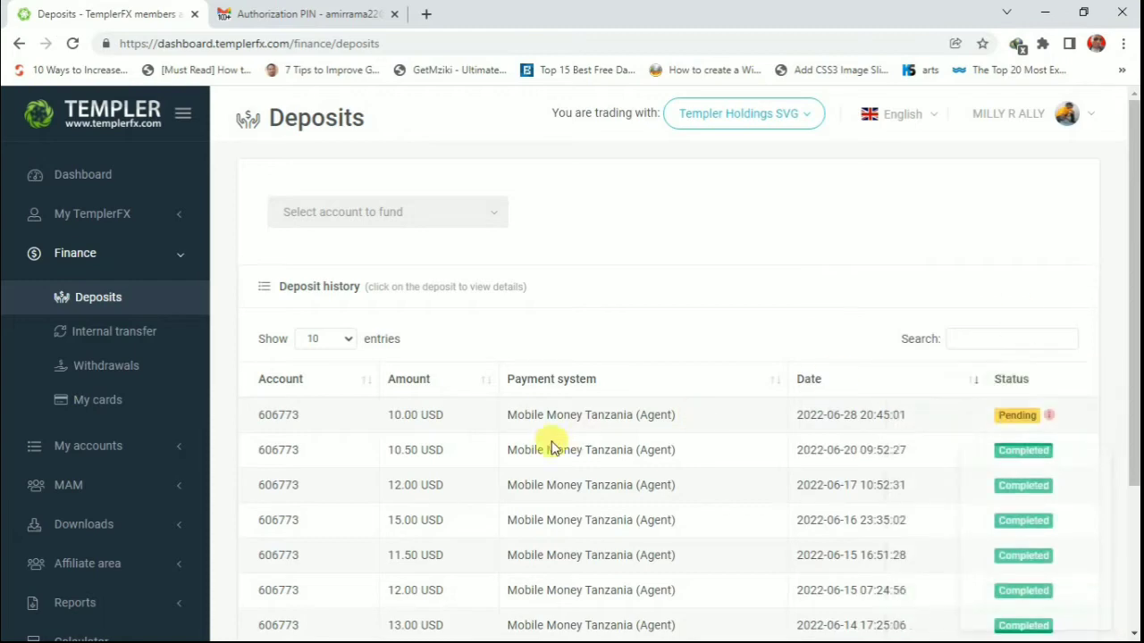
{"action": "left_click", "coordinate": [591, 414]}
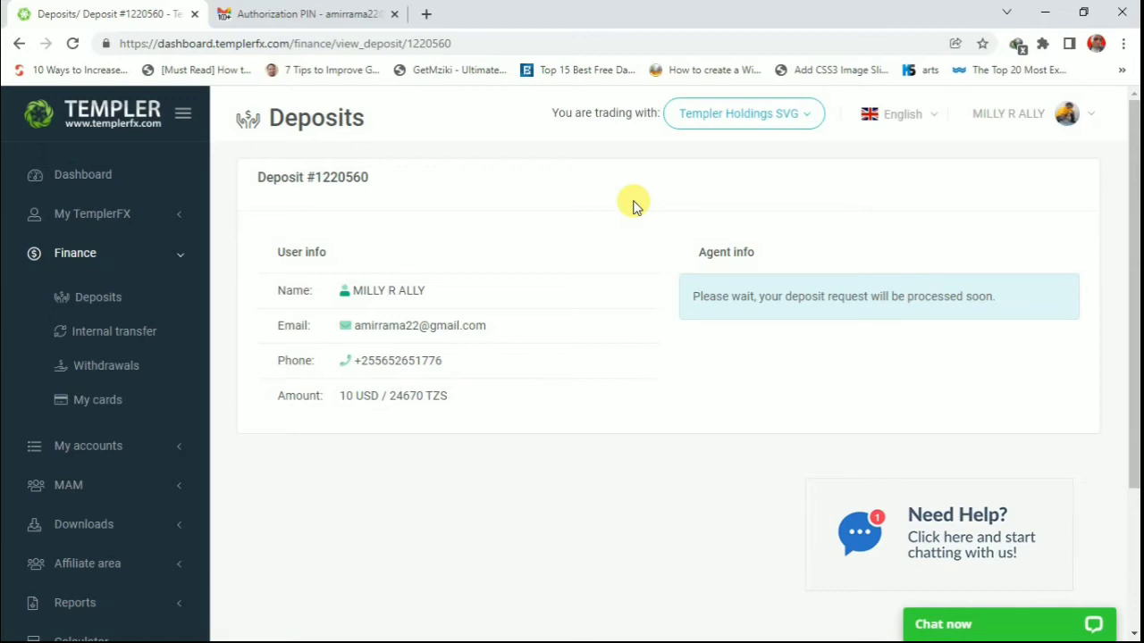
{"action": "key", "text": "F5"}
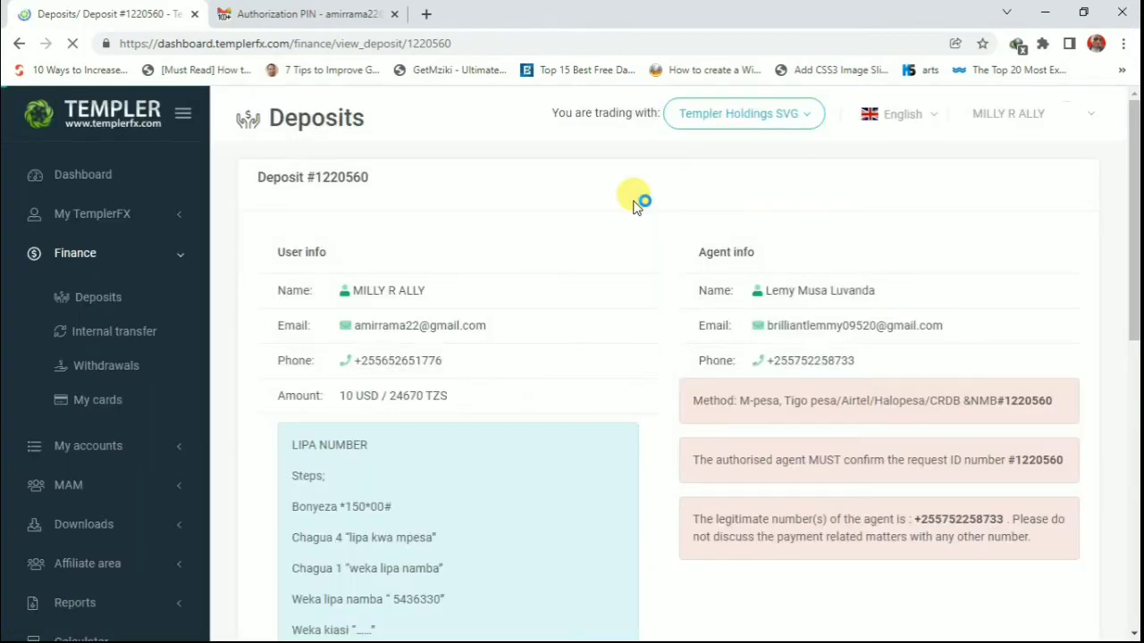
- Examine the deposit's agent information and the mobile money payment instructions, including the steps for other networks
{"action": "scroll", "coordinate": [705, 365], "scroll_direction": "down", "scroll_amount": 2}
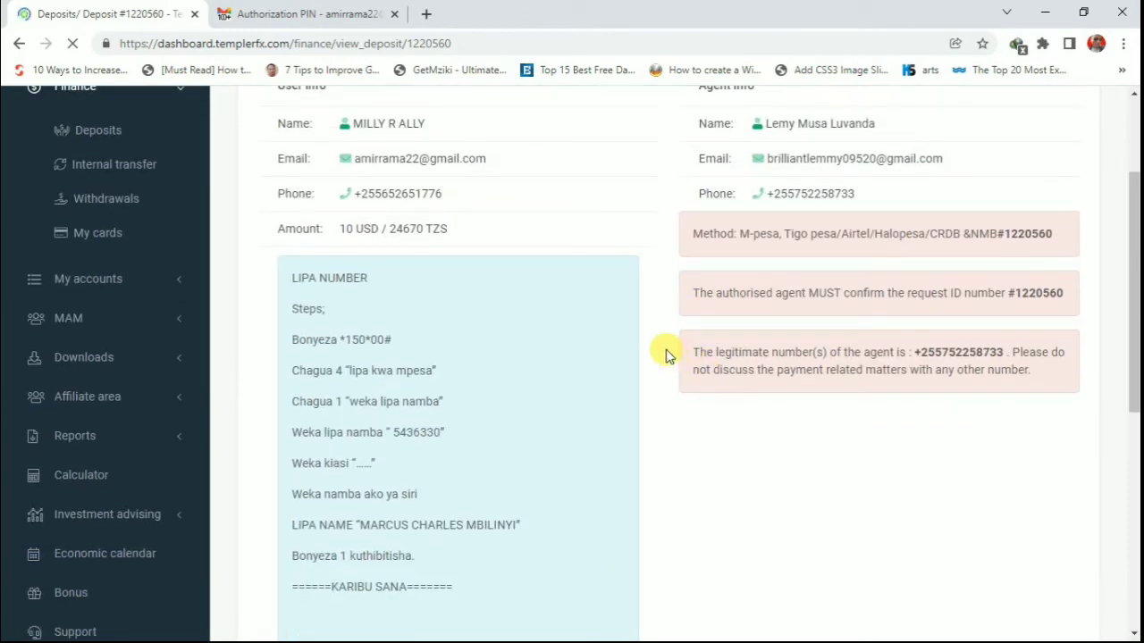
{"action": "scroll", "coordinate": [666, 355], "scroll_direction": "down", "scroll_amount": 2}
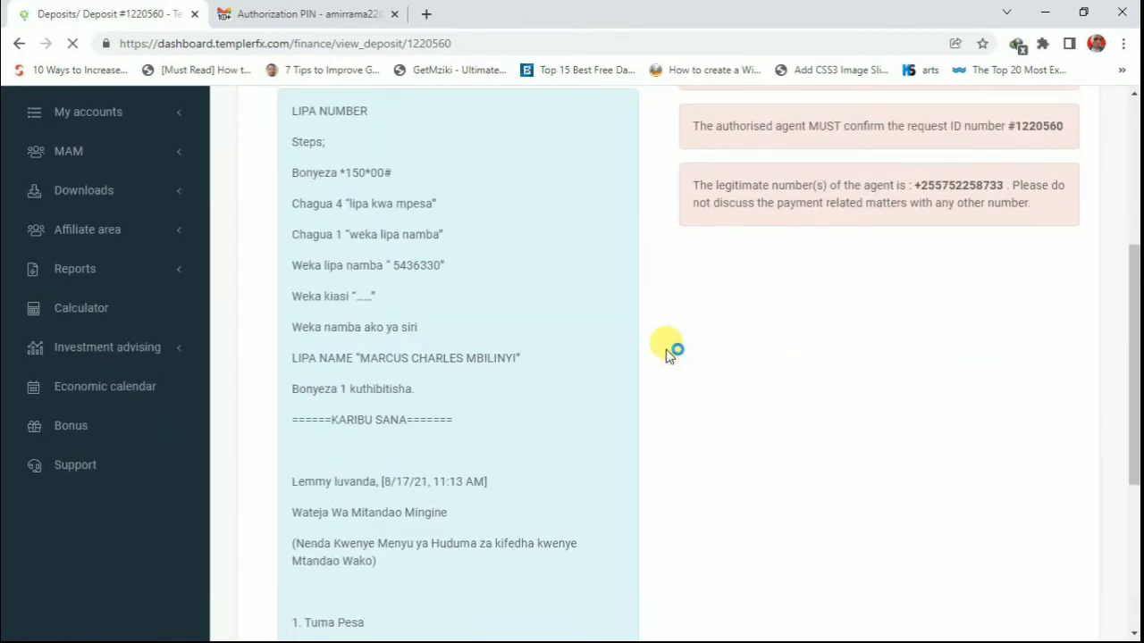
{"action": "scroll", "coordinate": [665, 354], "scroll_direction": "down", "scroll_amount": 4}
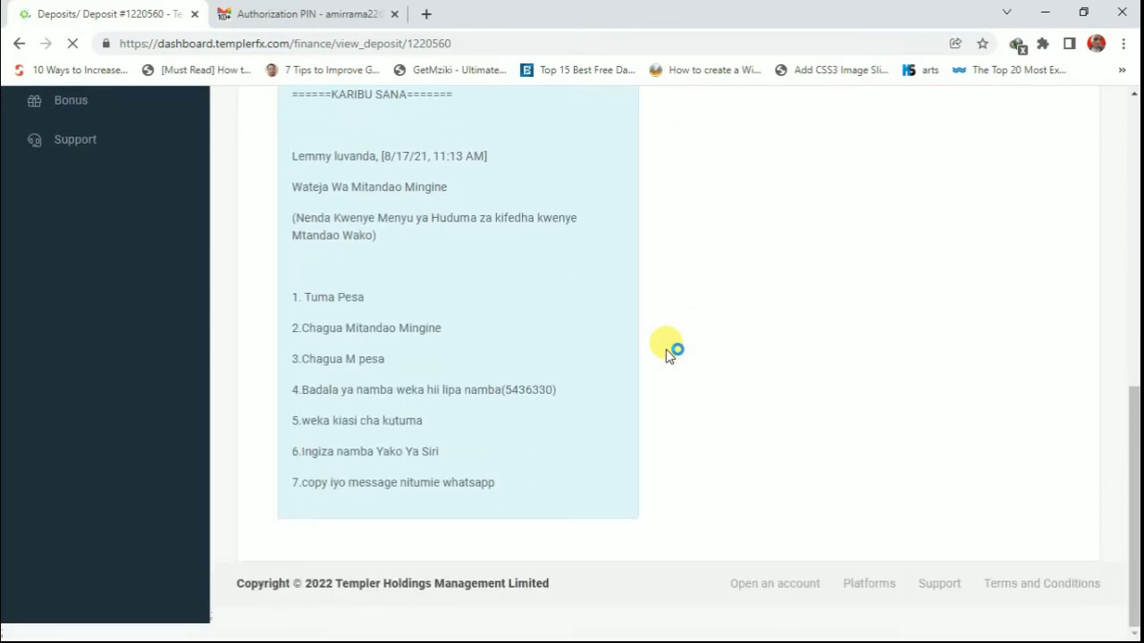
{"action": "scroll", "coordinate": [666, 355], "scroll_direction": "up", "scroll_amount": 1}
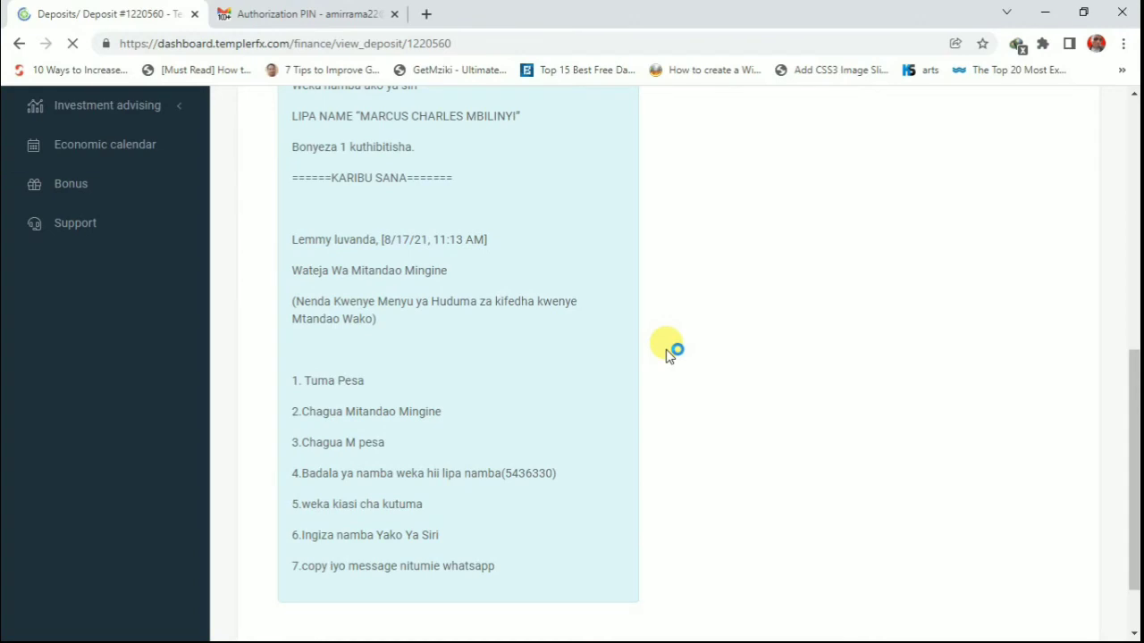
{"action": "scroll", "coordinate": [665, 355], "scroll_direction": "up", "scroll_amount": 7}
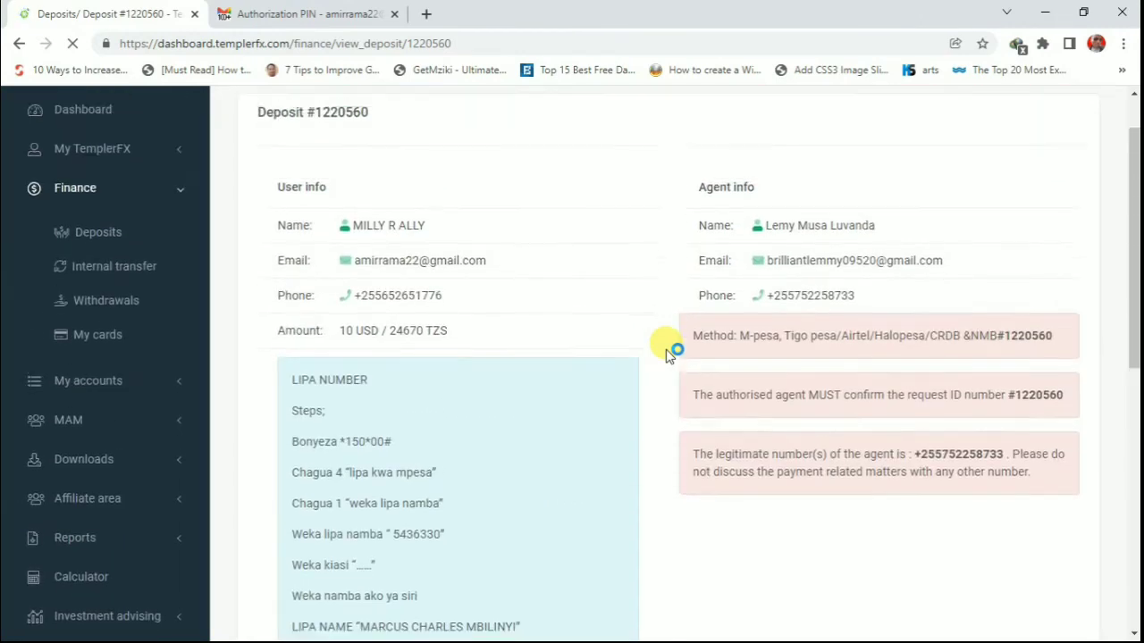
{"action": "scroll", "coordinate": [666, 355], "scroll_direction": "down", "scroll_amount": 1}
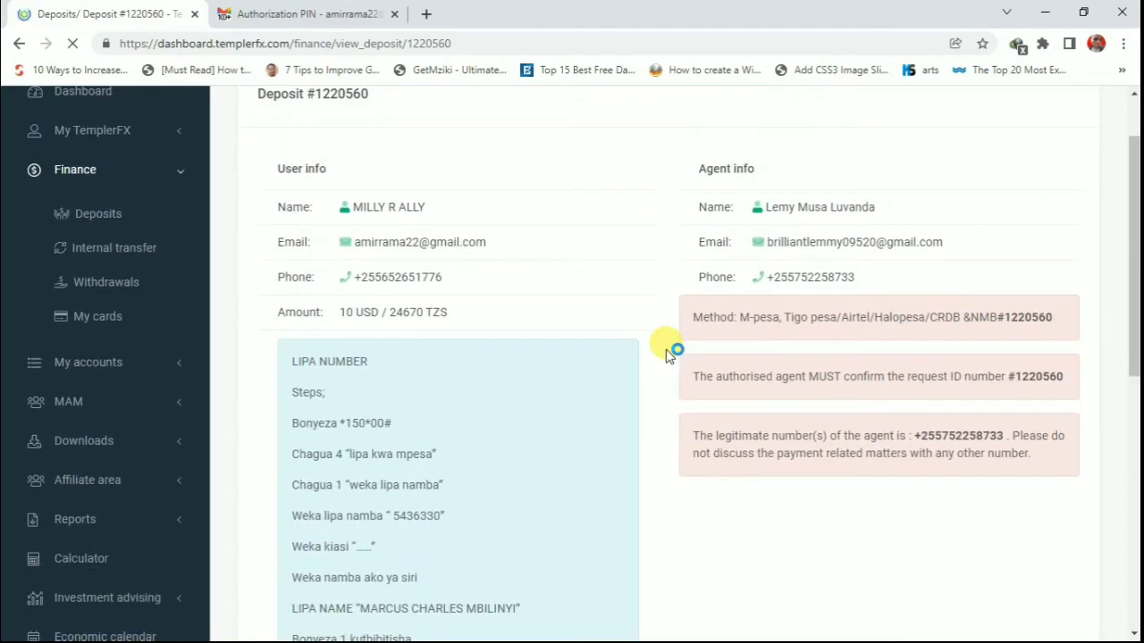
{"action": "scroll", "coordinate": [665, 355], "scroll_direction": "down", "scroll_amount": 3}
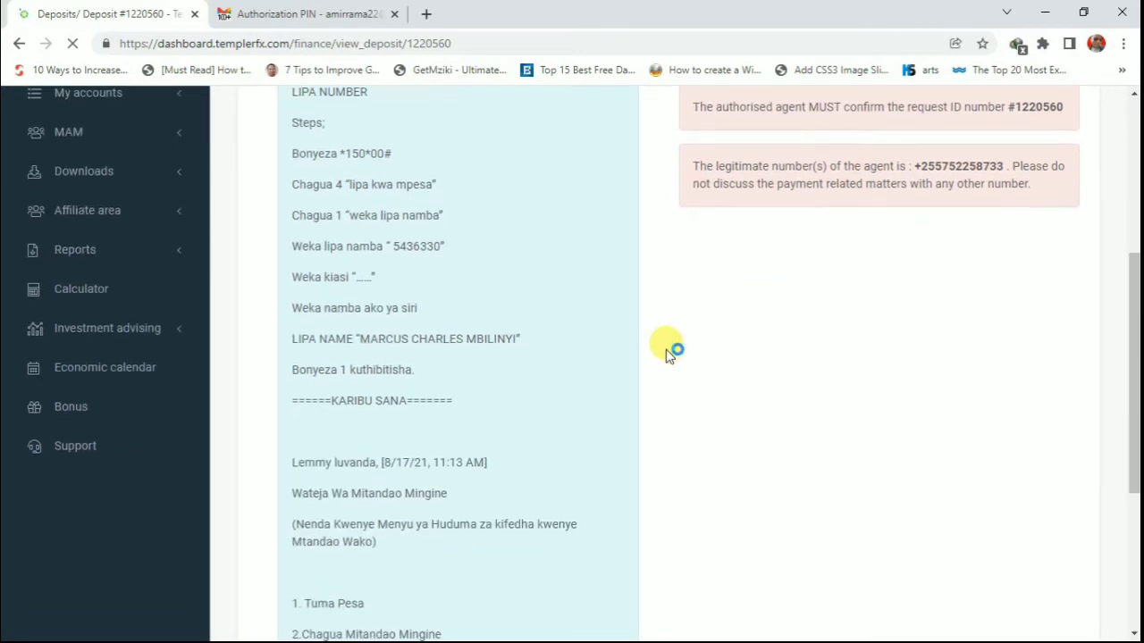
{"action": "scroll", "coordinate": [668, 353], "scroll_direction": "down", "scroll_amount": 2}
{"action": "scroll", "coordinate": [669, 353], "scroll_direction": "down", "scroll_amount": 2}
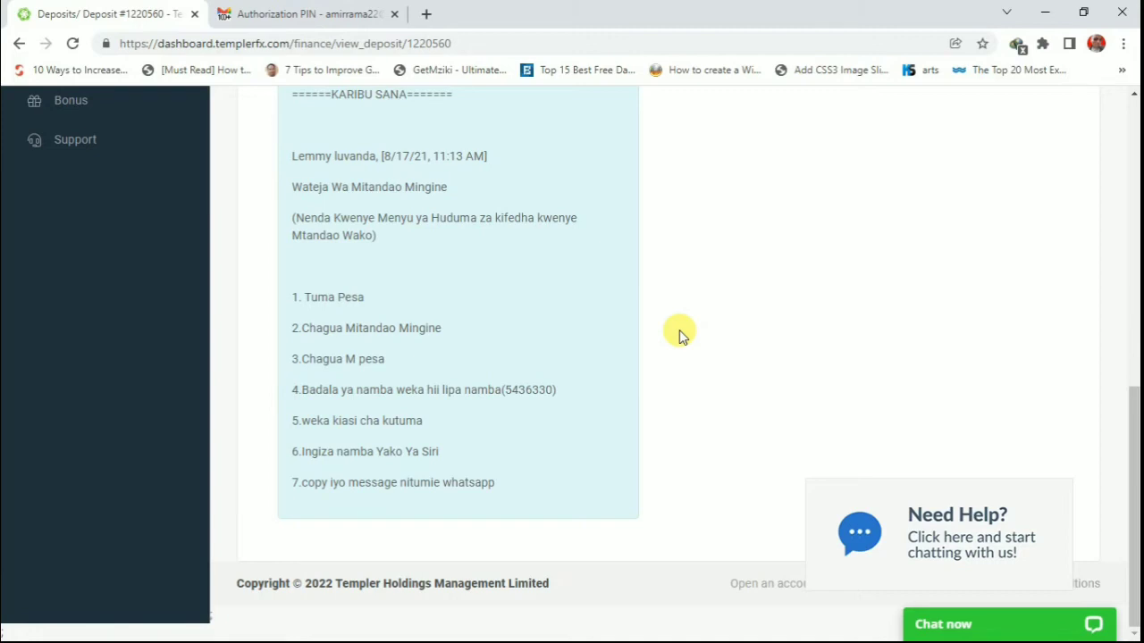
{"action": "scroll", "coordinate": [679, 335], "scroll_direction": "up", "scroll_amount": 6}
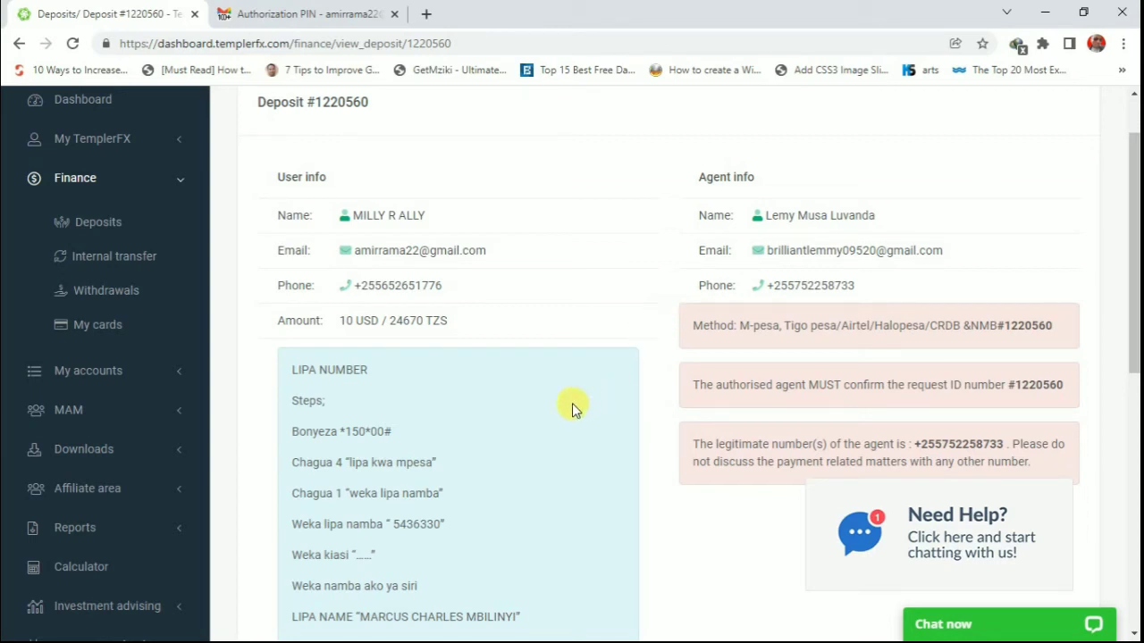
{"action": "scroll", "coordinate": [571, 407], "scroll_direction": "down", "scroll_amount": 3}
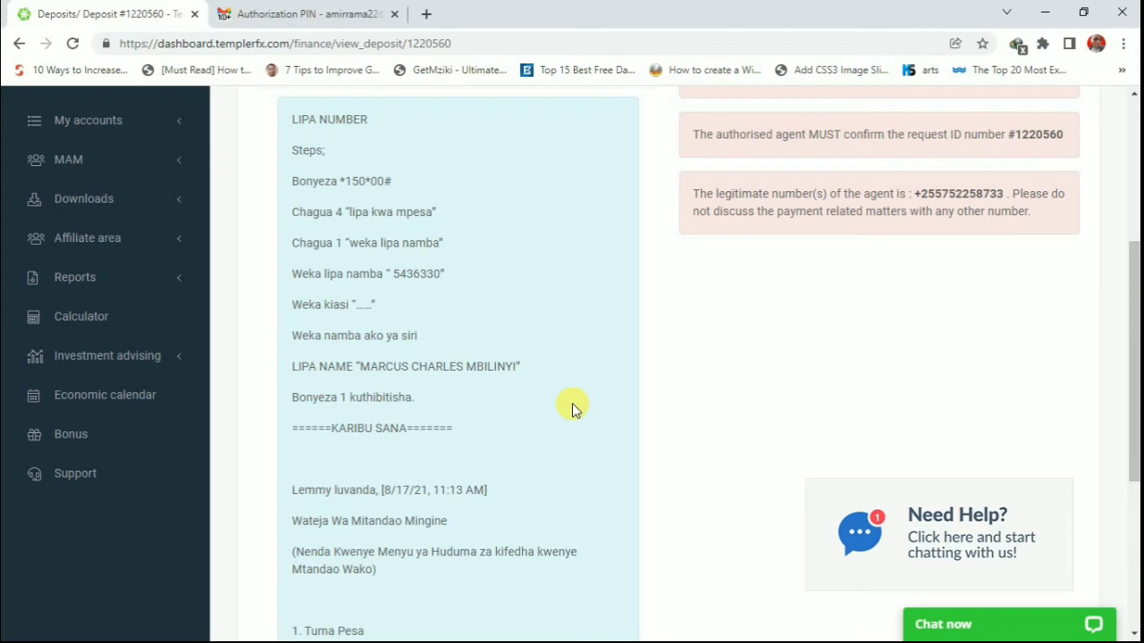
{"action": "scroll", "coordinate": [572, 406], "scroll_direction": "up", "scroll_amount": 4}
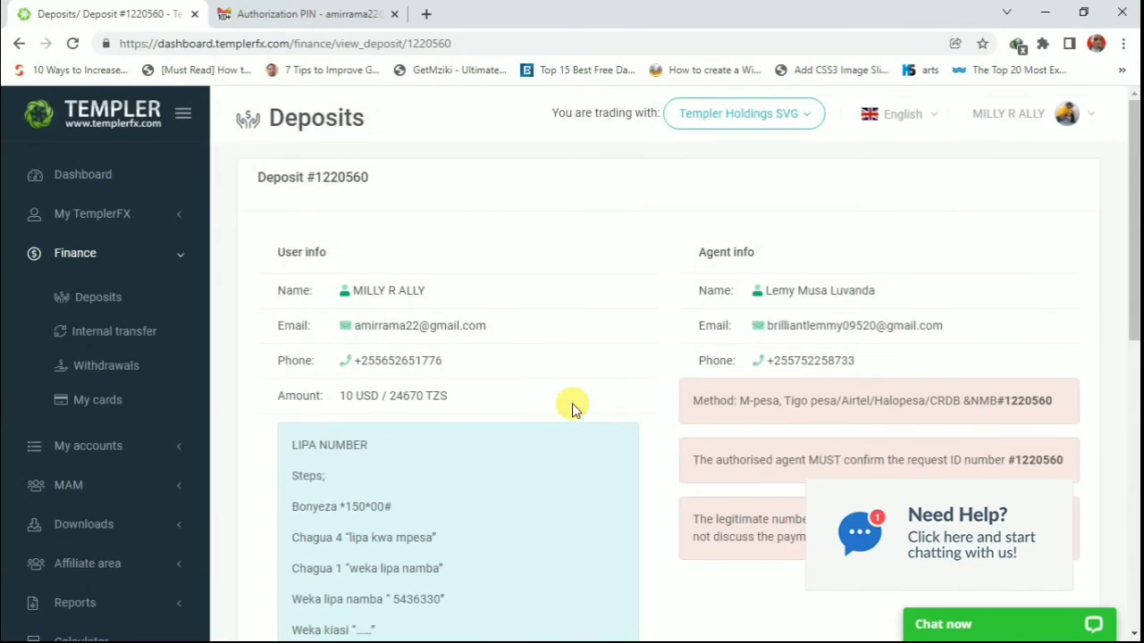
- Check the deposit's status by reloading its details and then the deposit history
{"action": "key", "text": "F5"}
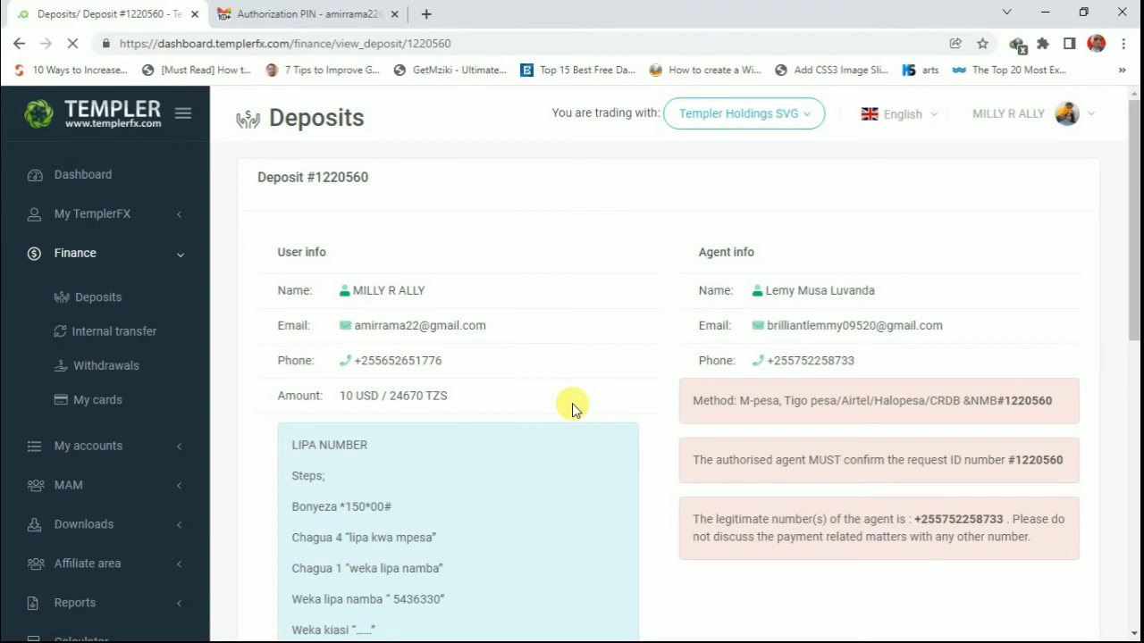
{"action": "left_click", "coordinate": [98, 302]}
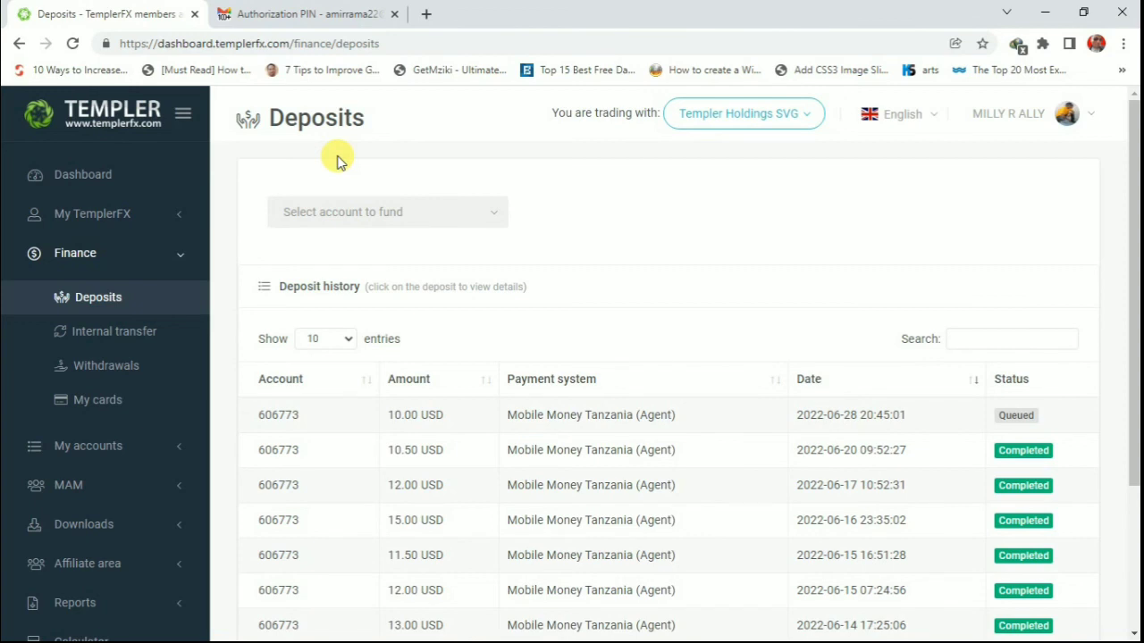
{"action": "key", "text": "F5"}
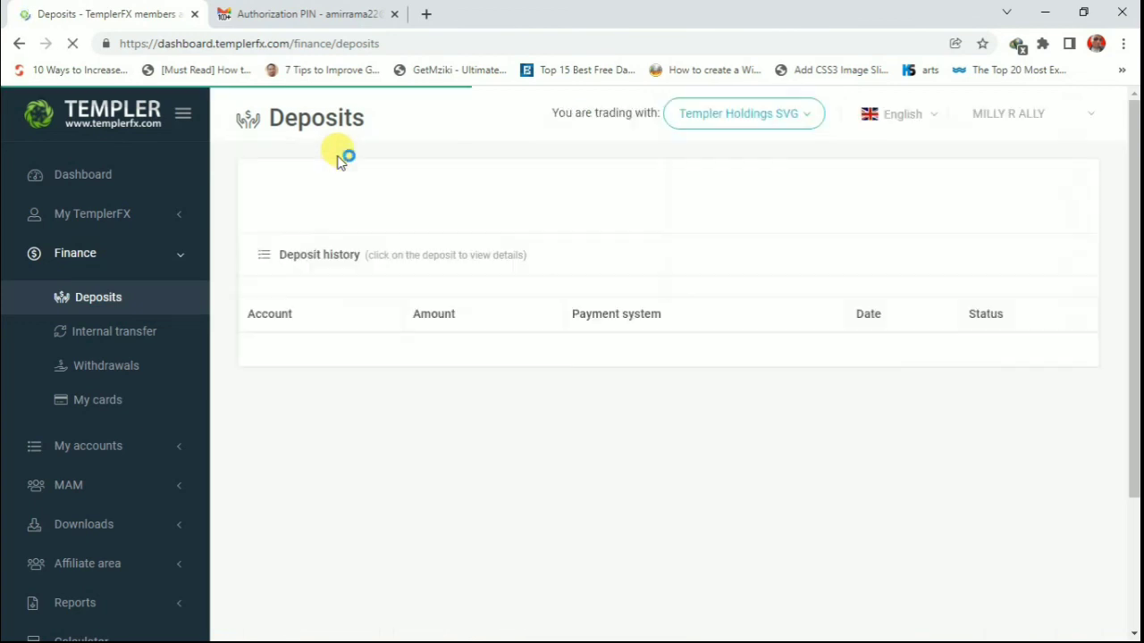